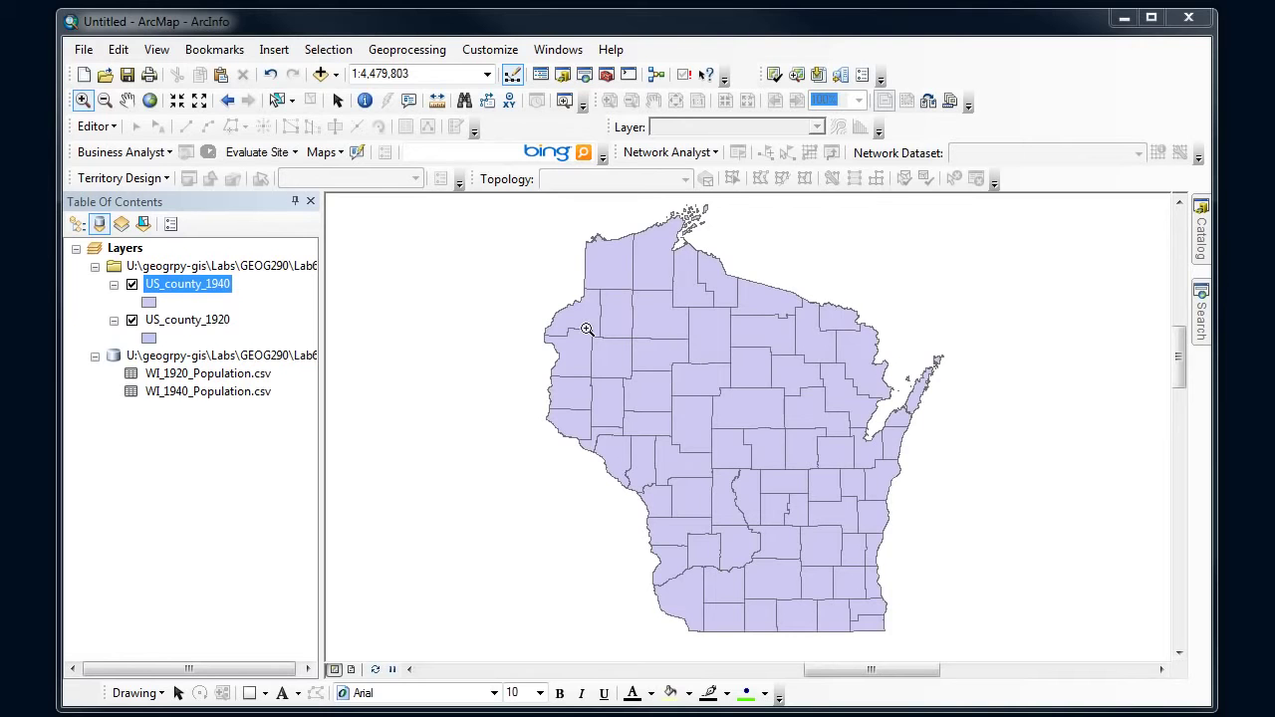
- Open the US_county_1940 attribute table and highlight its GISJOIN field
right_click(219, 287)
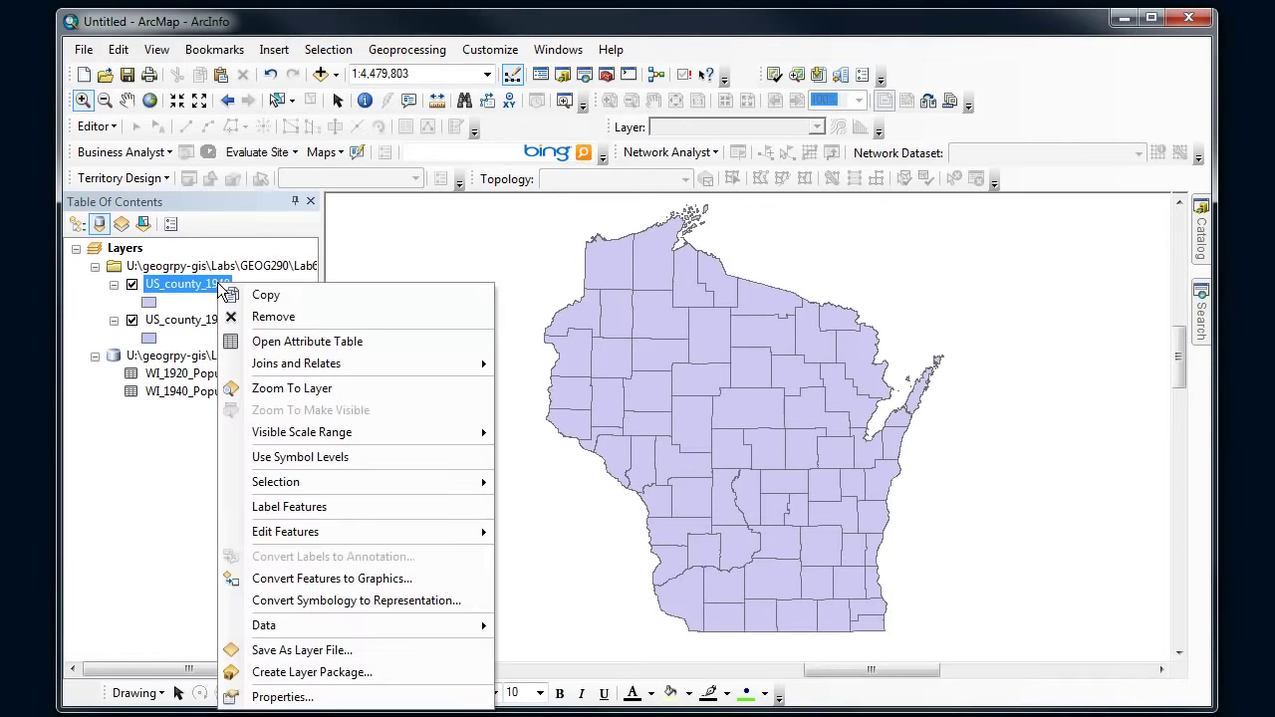
click(272, 338)
drag(564, 150, 489, 170)
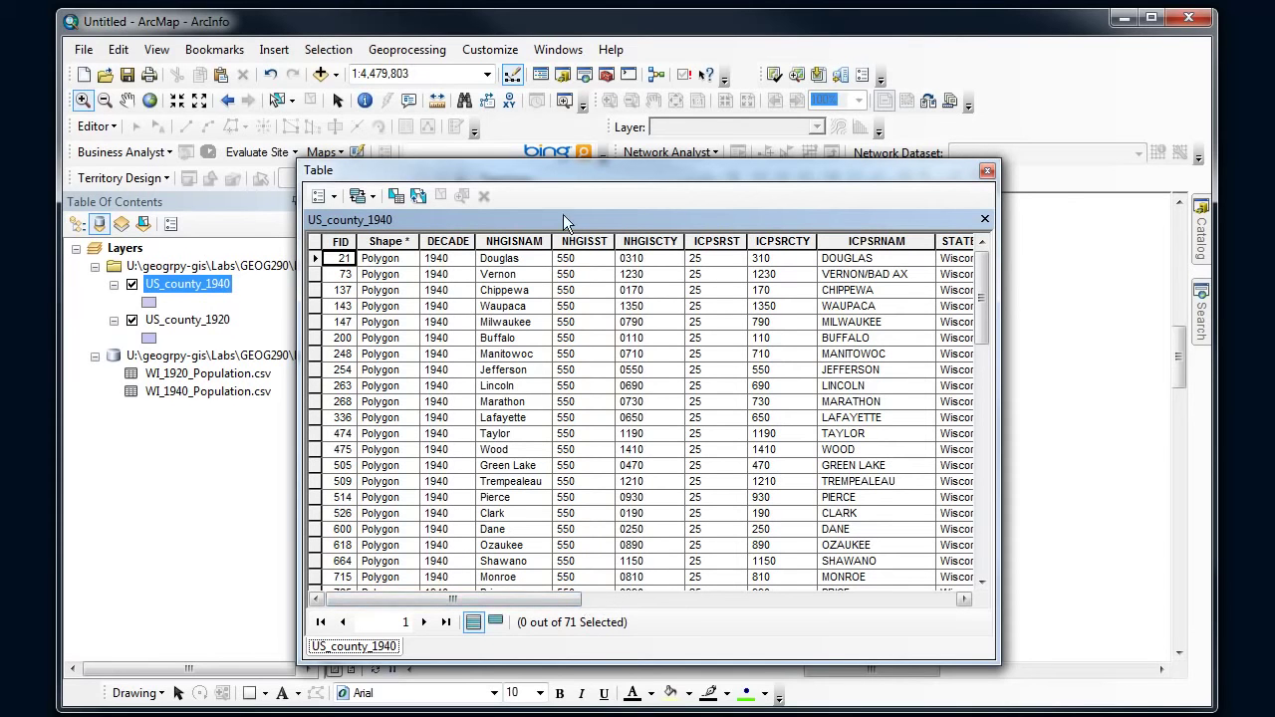
click(689, 599)
drag(689, 600, 795, 597)
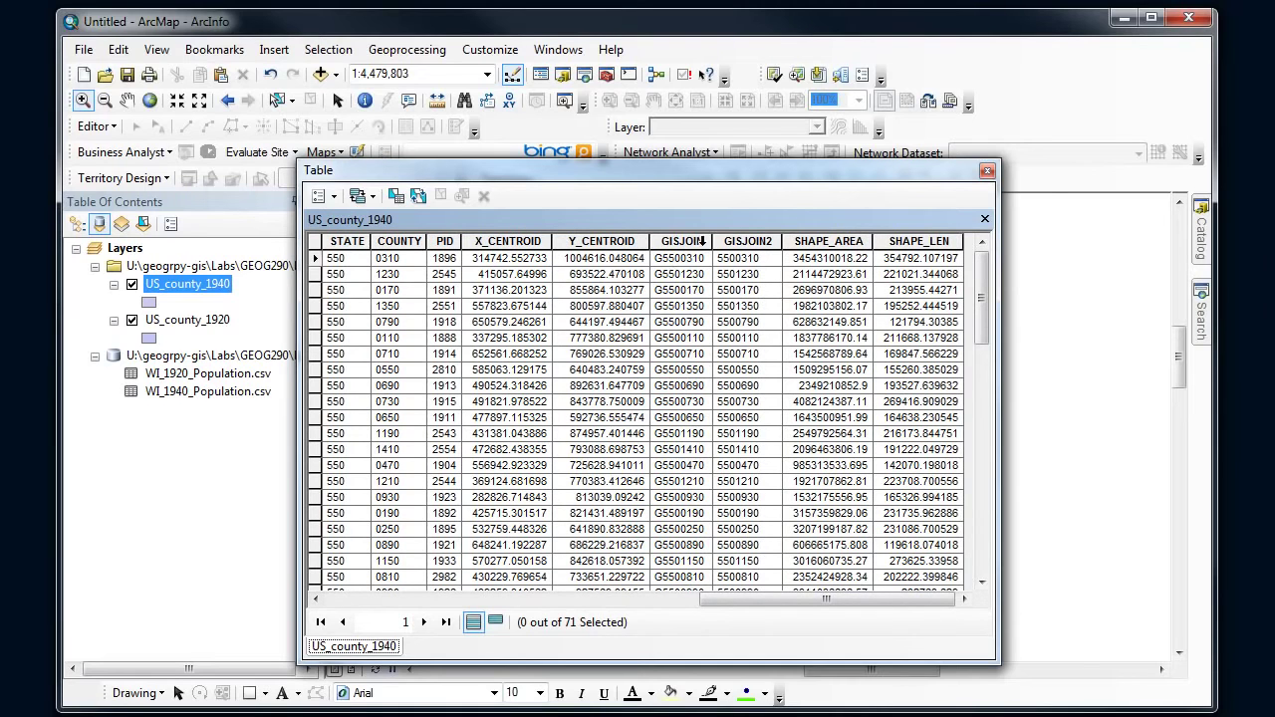
click(704, 243)
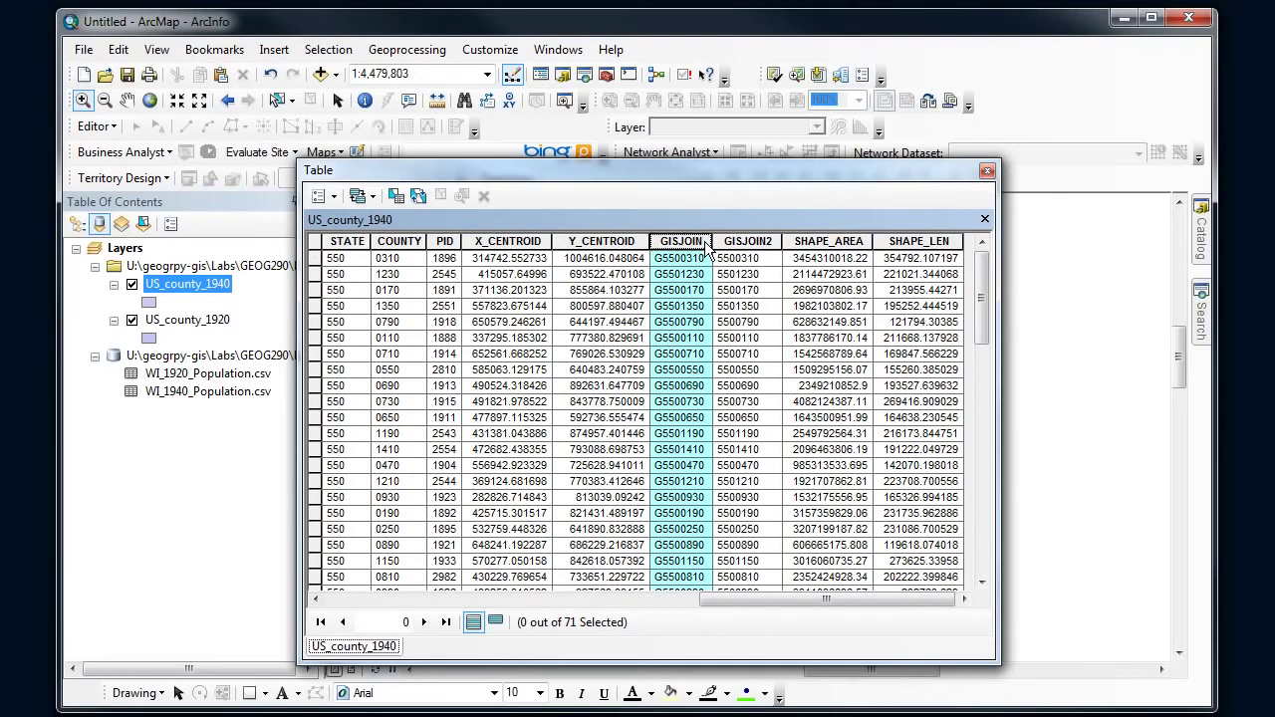
- Open the WI_1940_Population.csv table, inspect its GISJOIN and PopTotal1940 fields, and close the table window
right_click(196, 392)
click(213, 402)
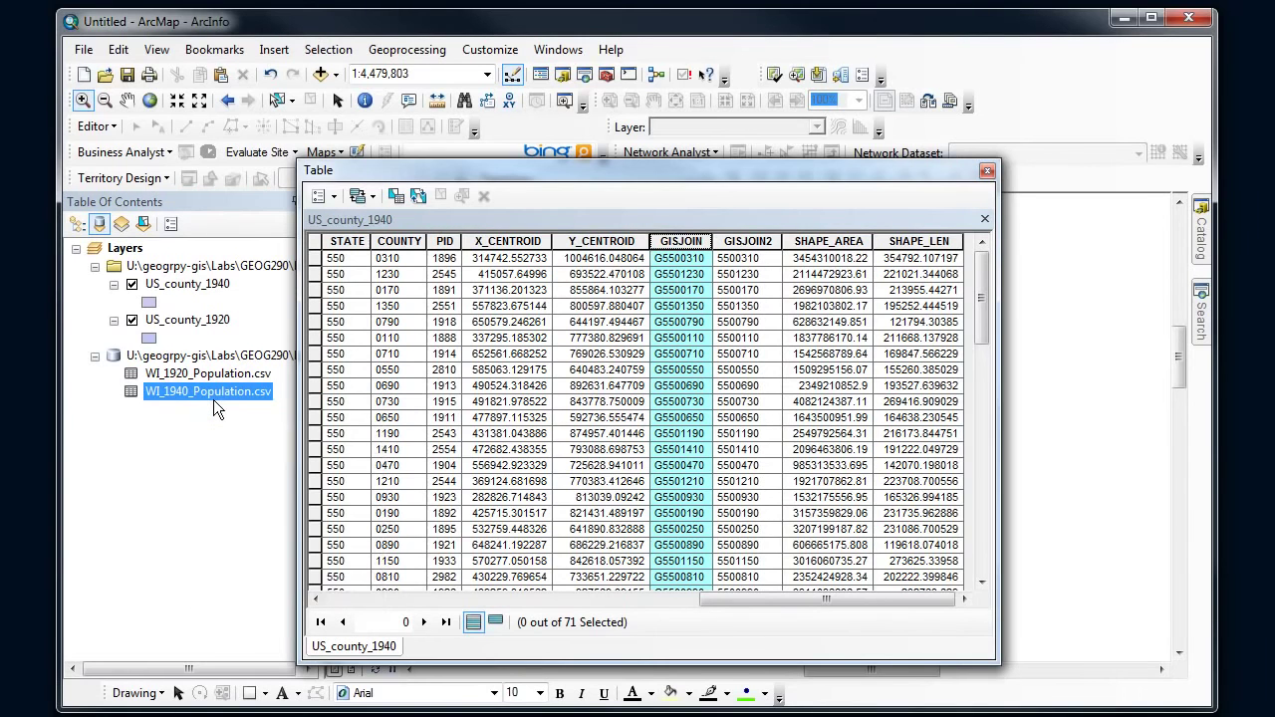
drag(552, 175, 586, 177)
click(416, 240)
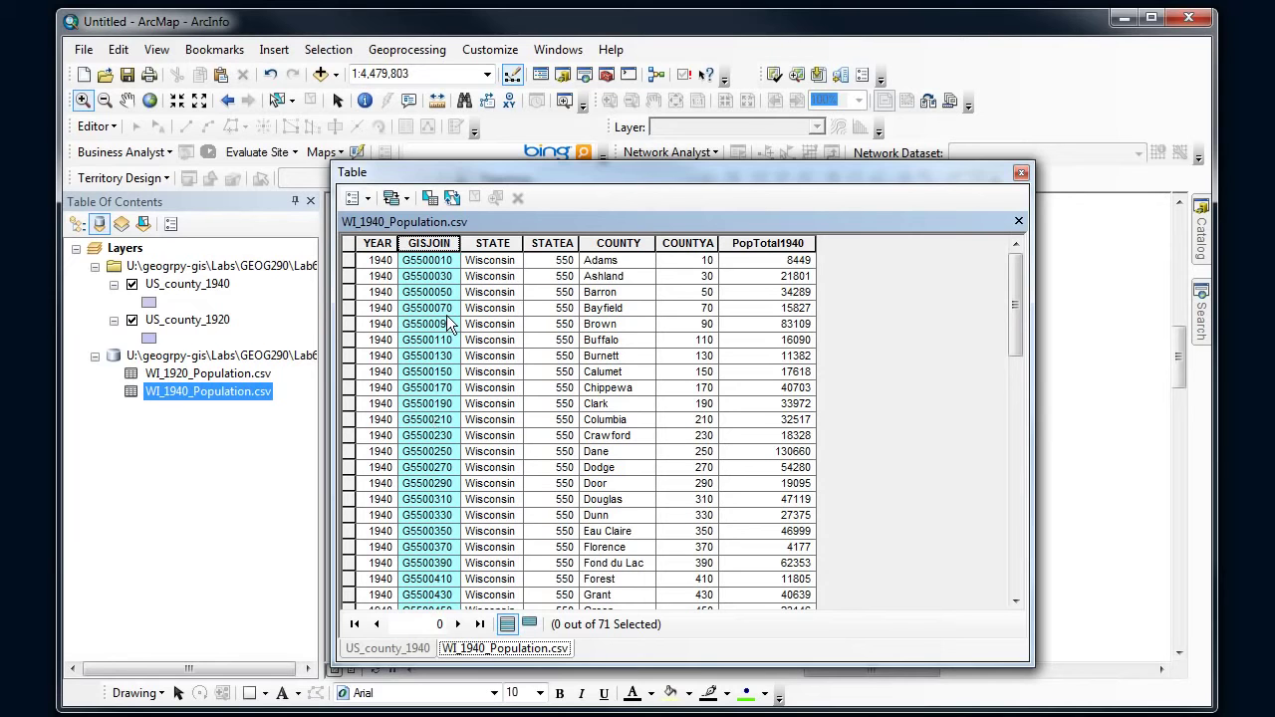
click(754, 243)
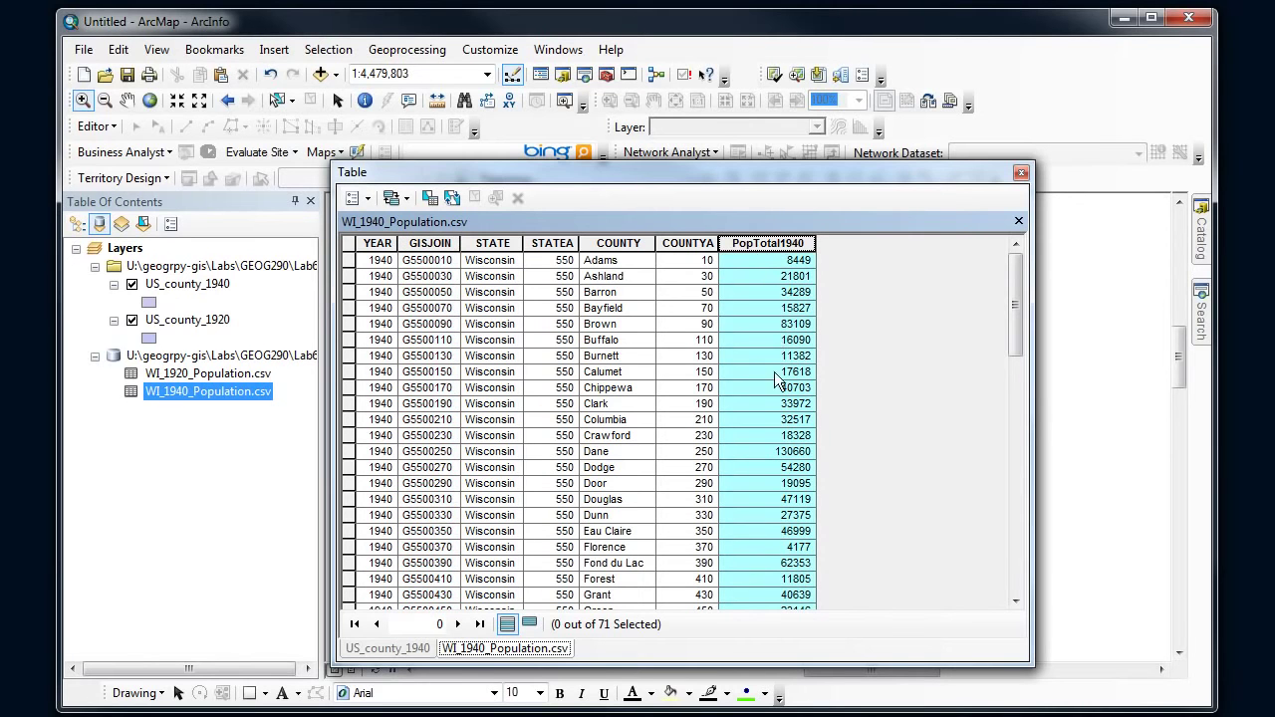
click(1021, 176)
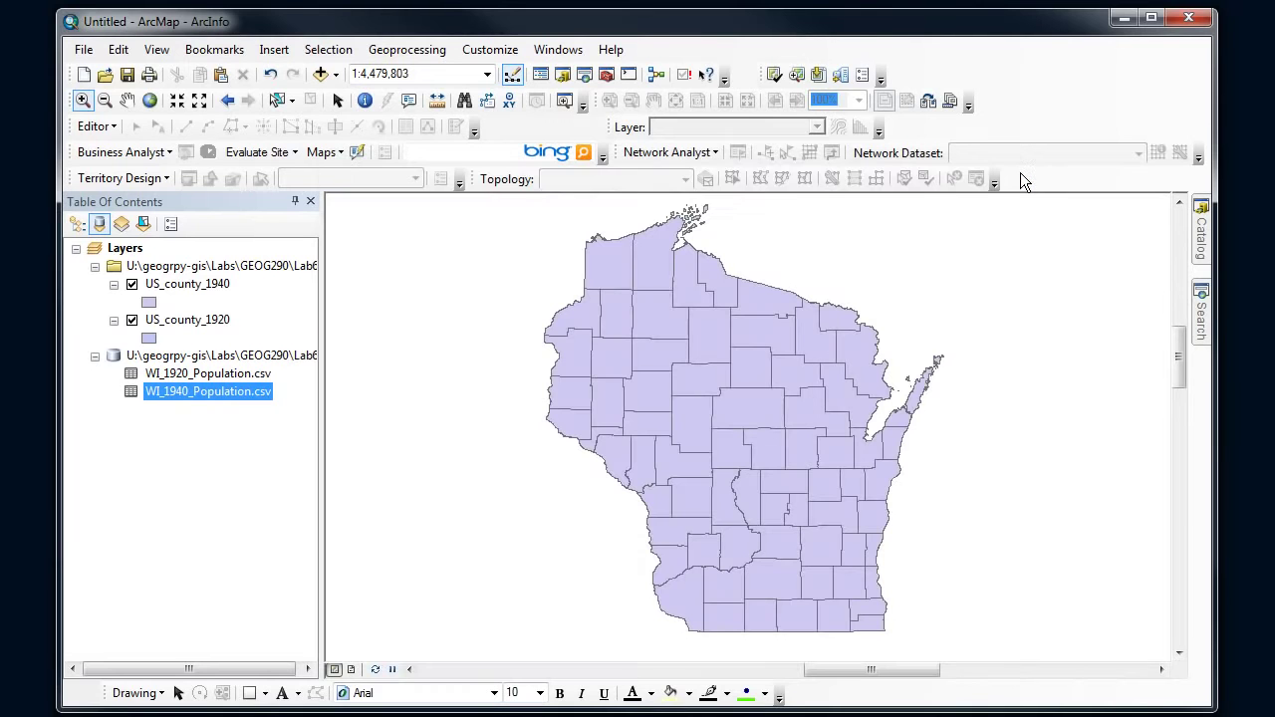
- Start a join on the US_county_1940 layer that joins attributes from a table, based on the layer's GISJOIN field
right_click(209, 289)
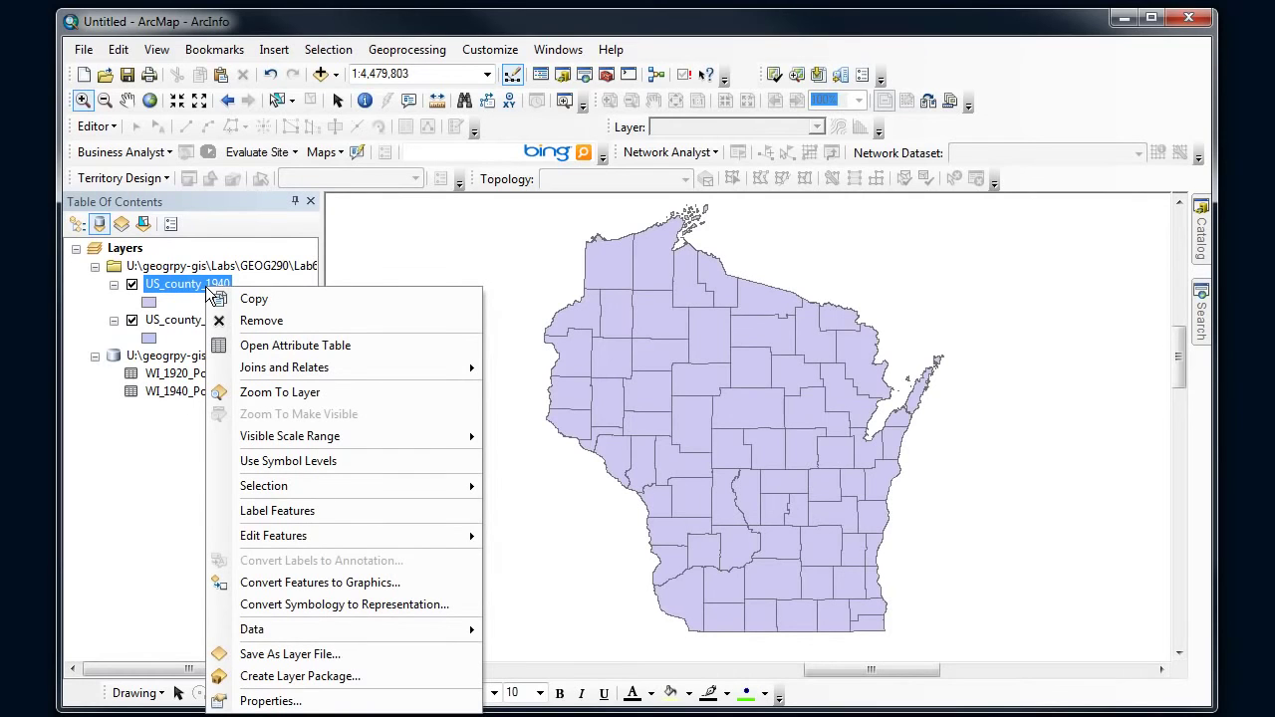
click(178, 393)
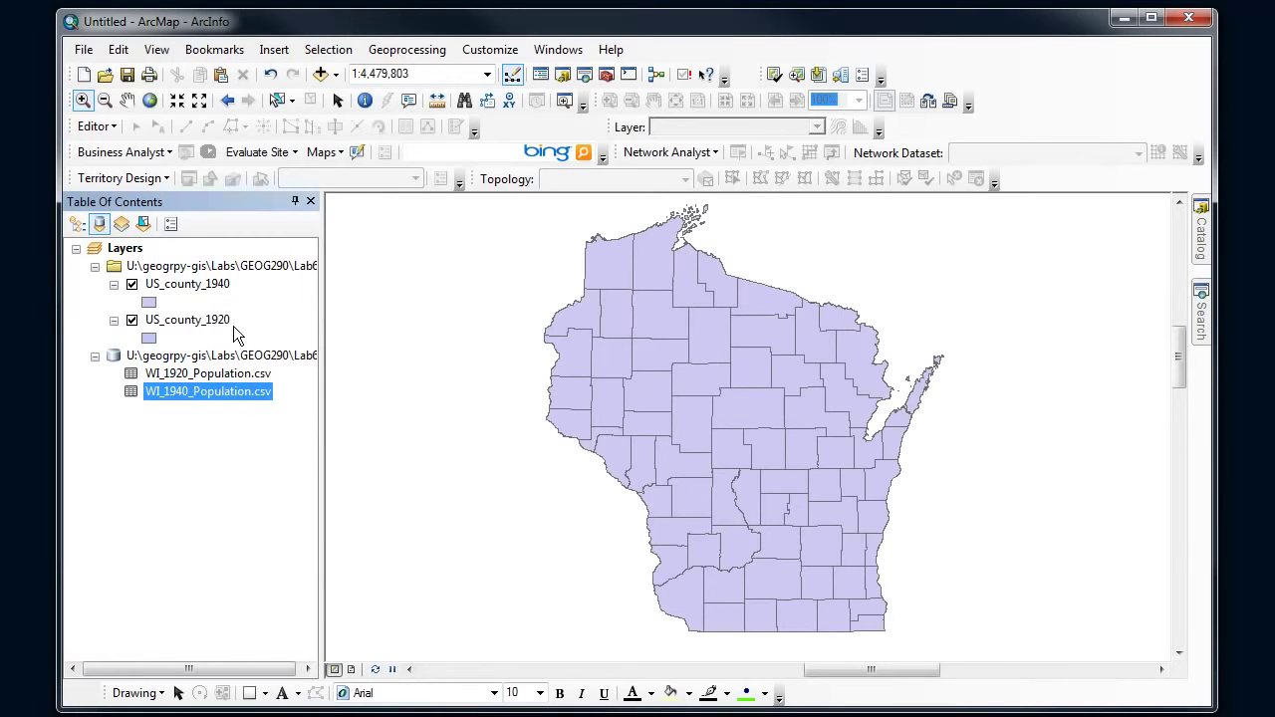
click(199, 288)
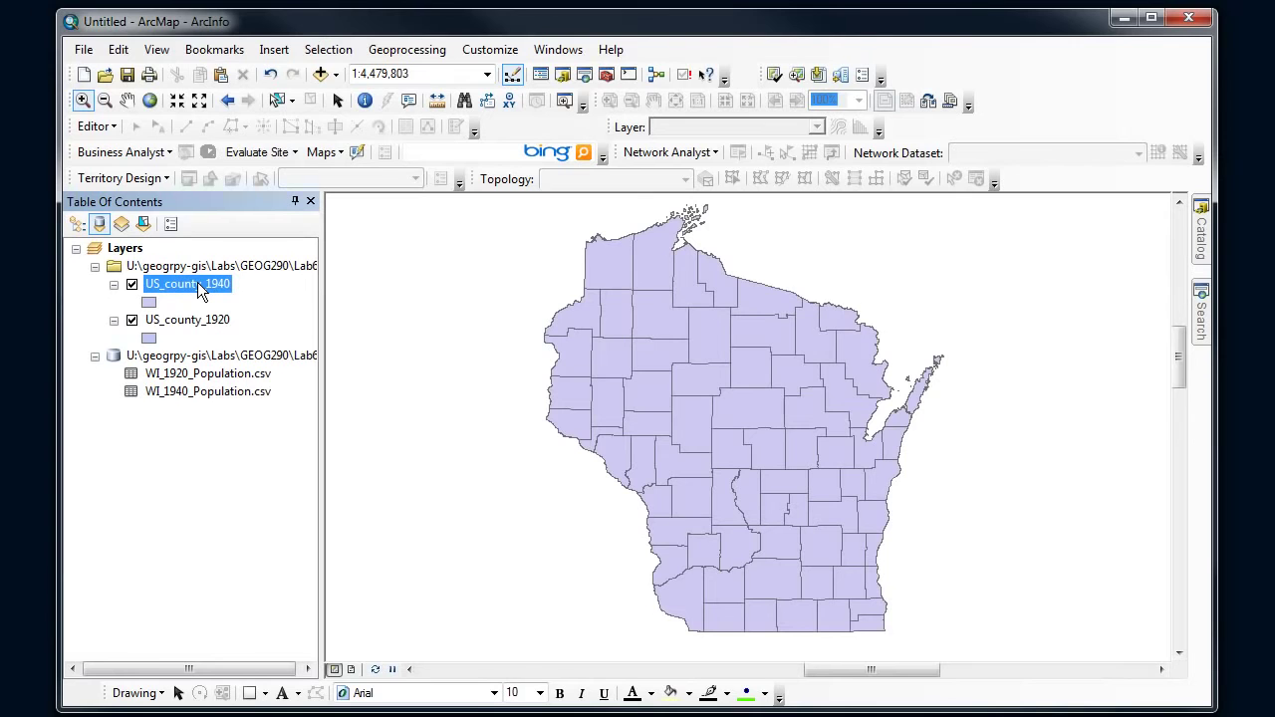
right_click(197, 282)
mouse_move(269, 366)
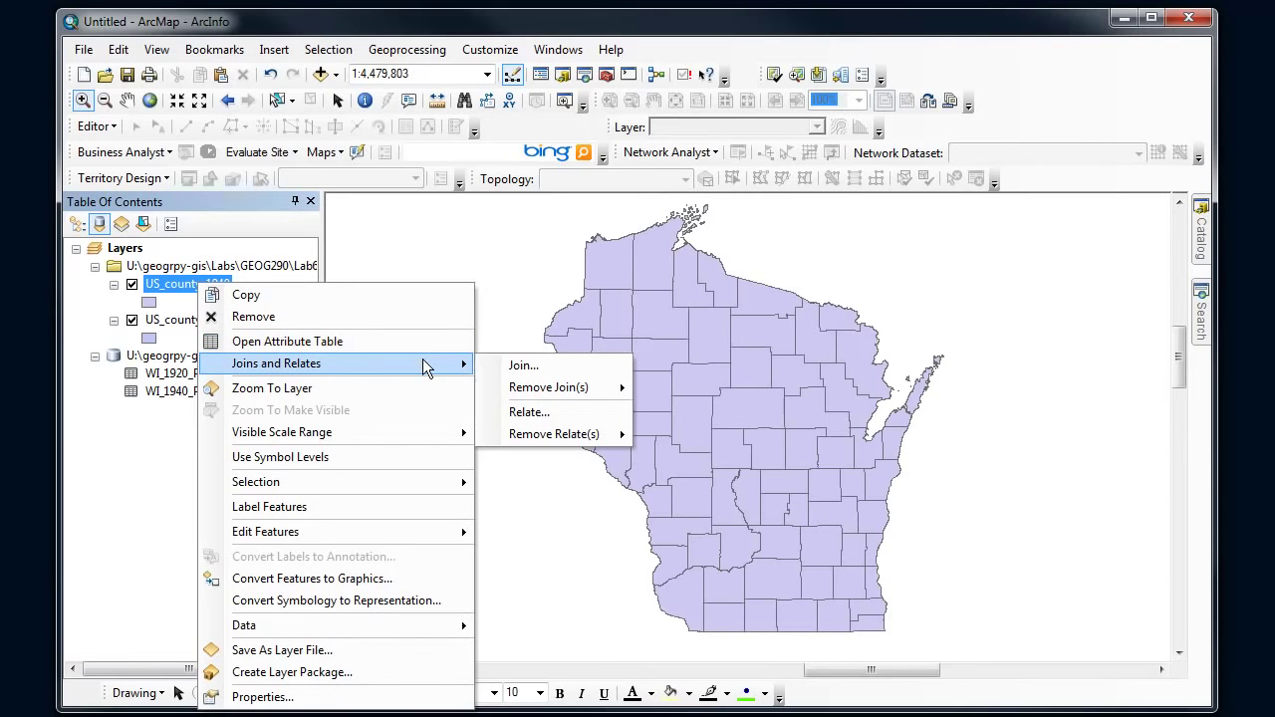
click(511, 366)
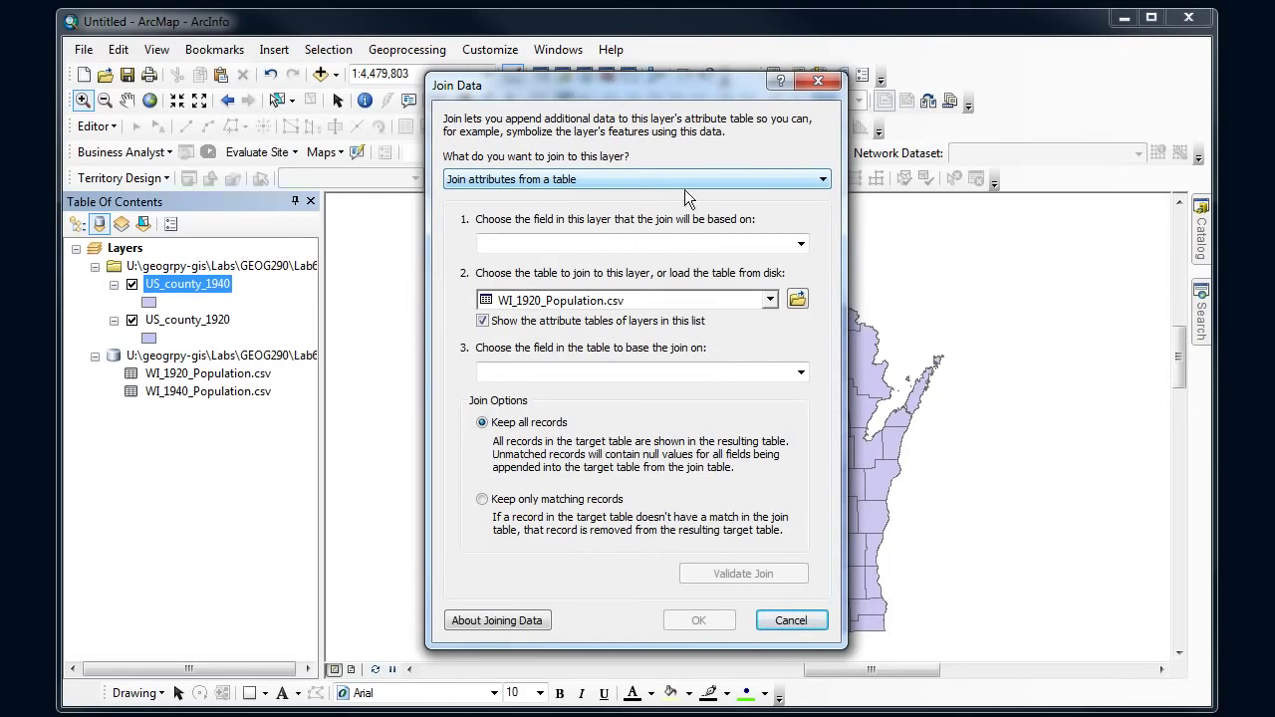
click(807, 181)
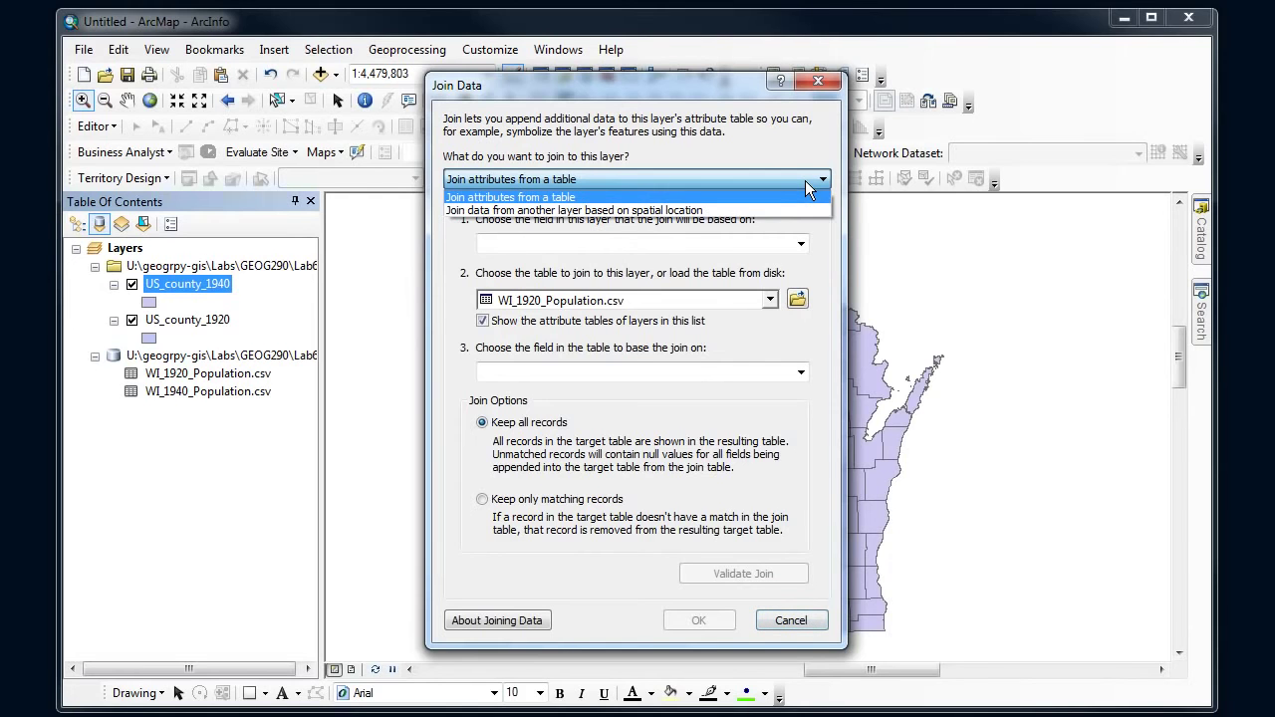
click(754, 198)
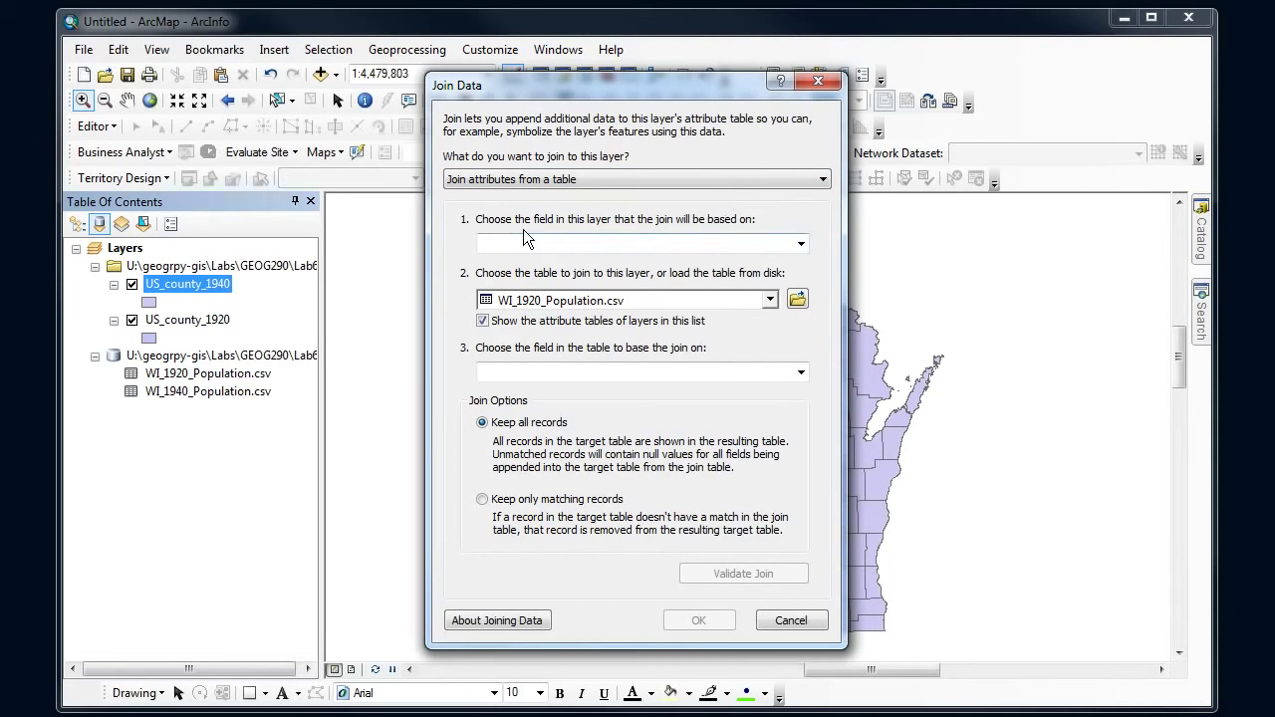
click(797, 245)
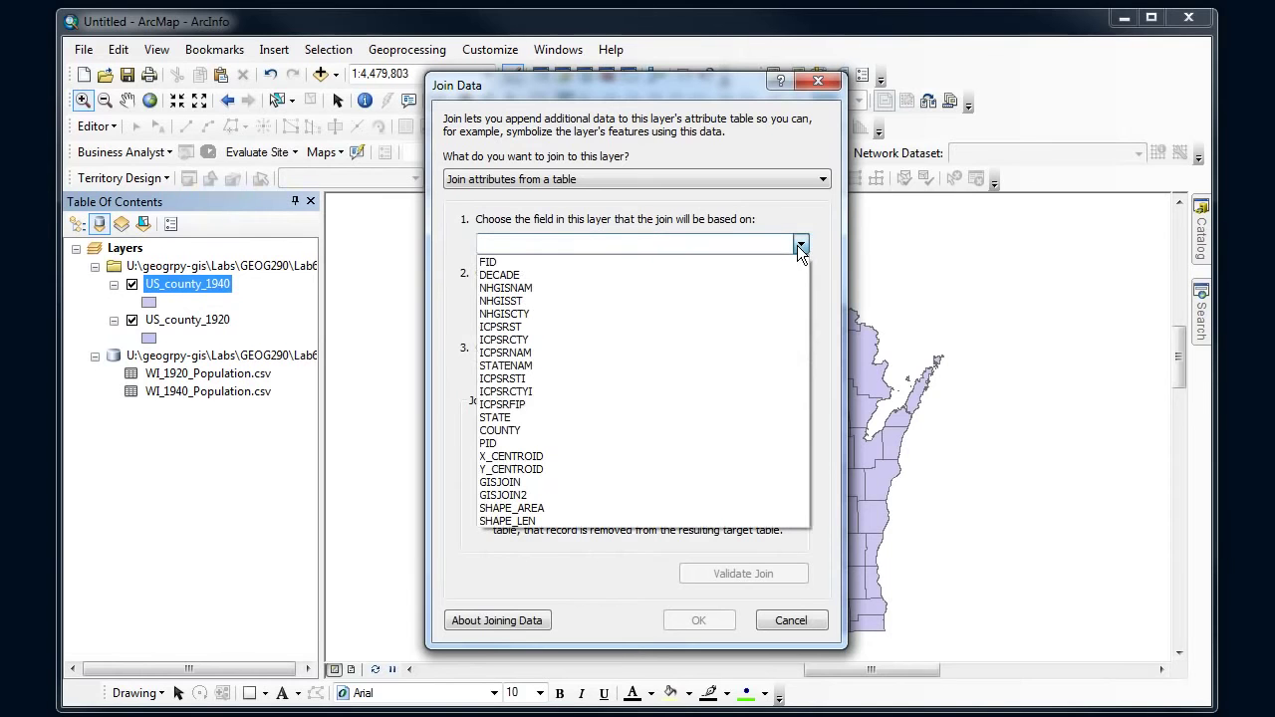
click(509, 484)
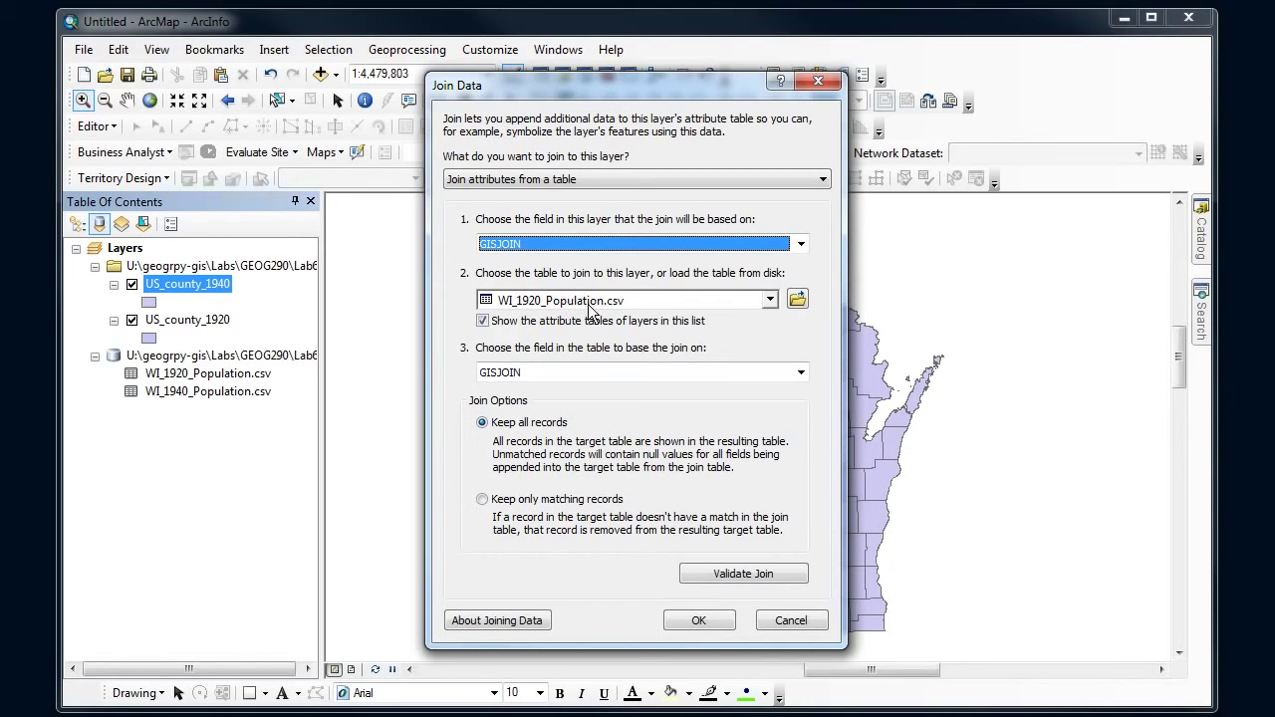
- Choose WI_1940_Population.csv as the table to join and GISJOIN as its matching field
click(769, 300)
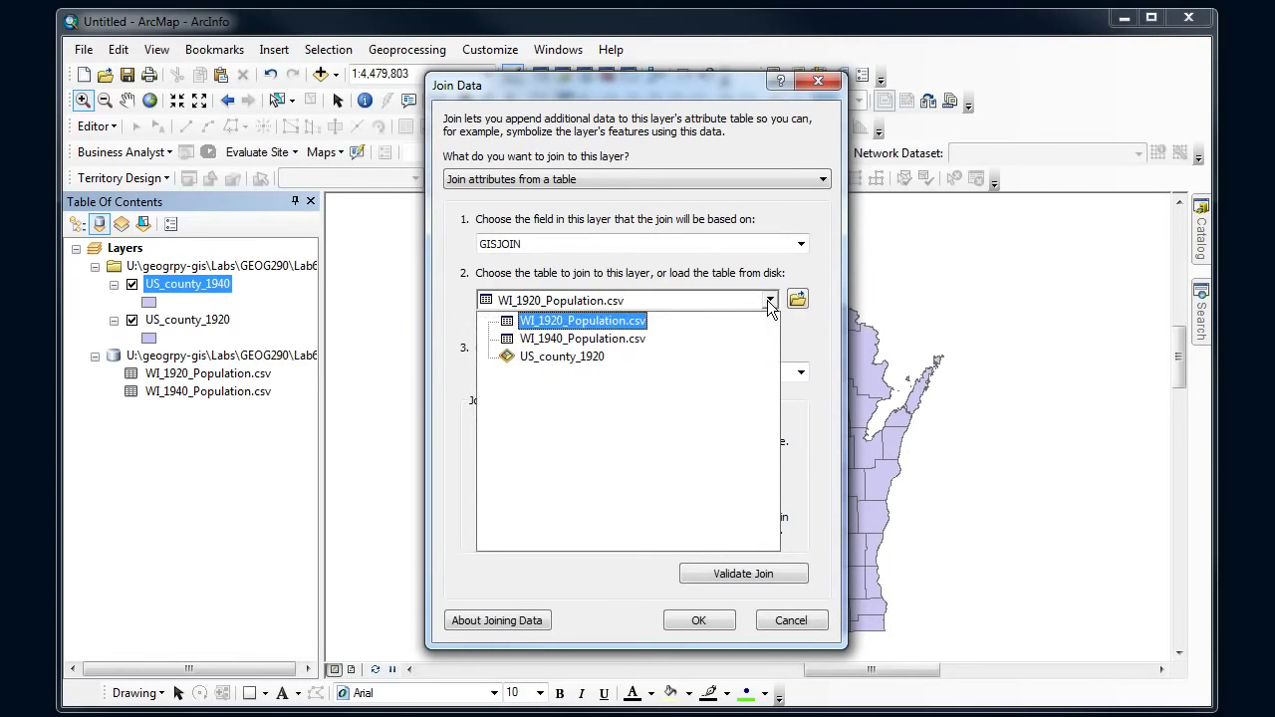
click(596, 340)
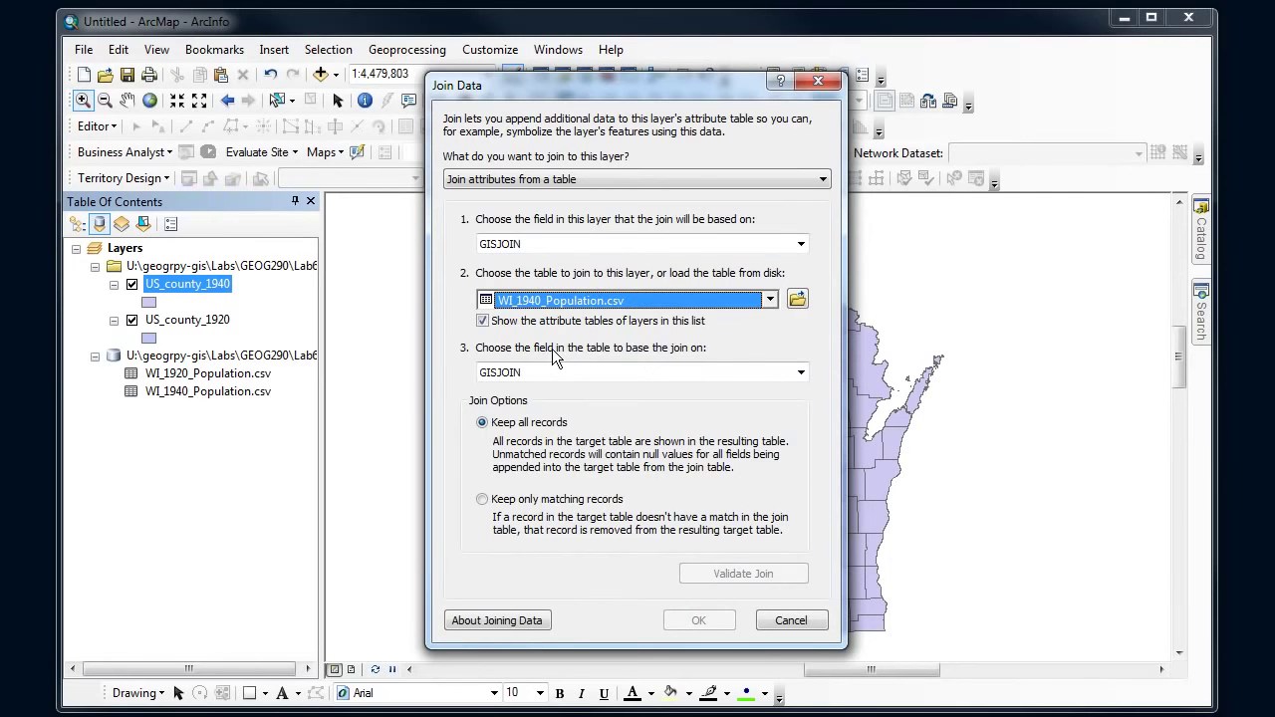
click(801, 374)
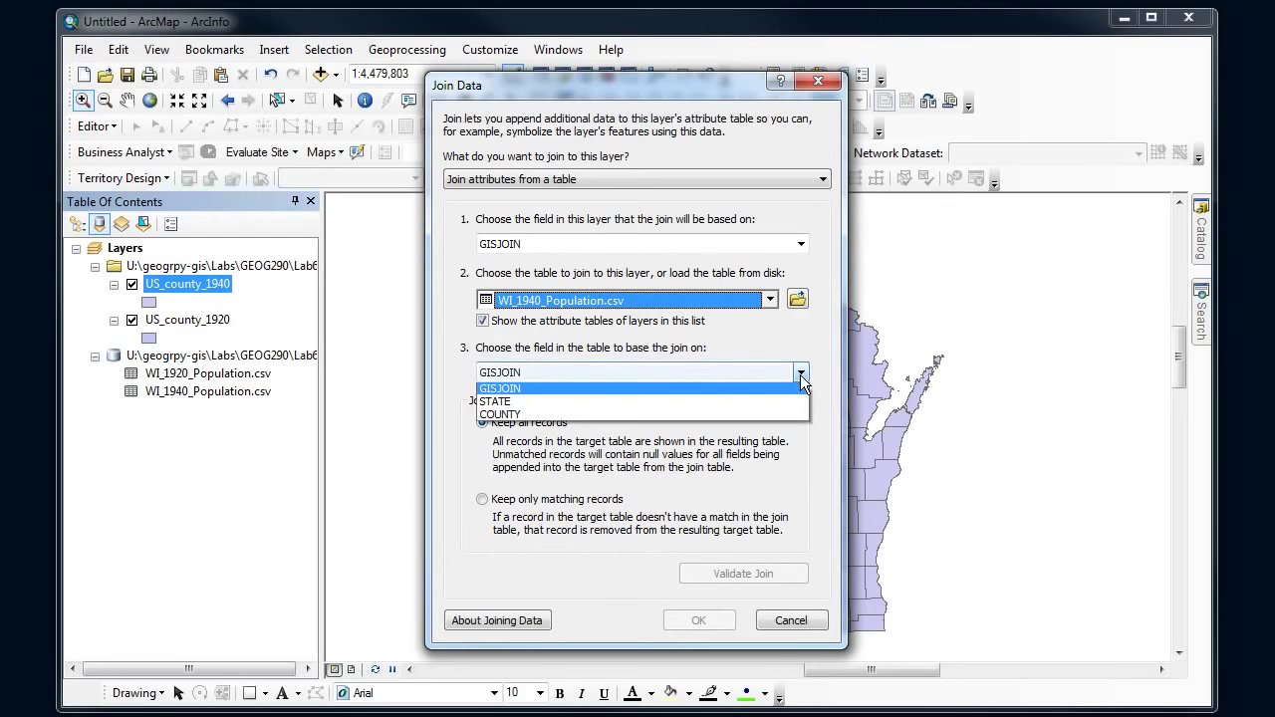
click(534, 390)
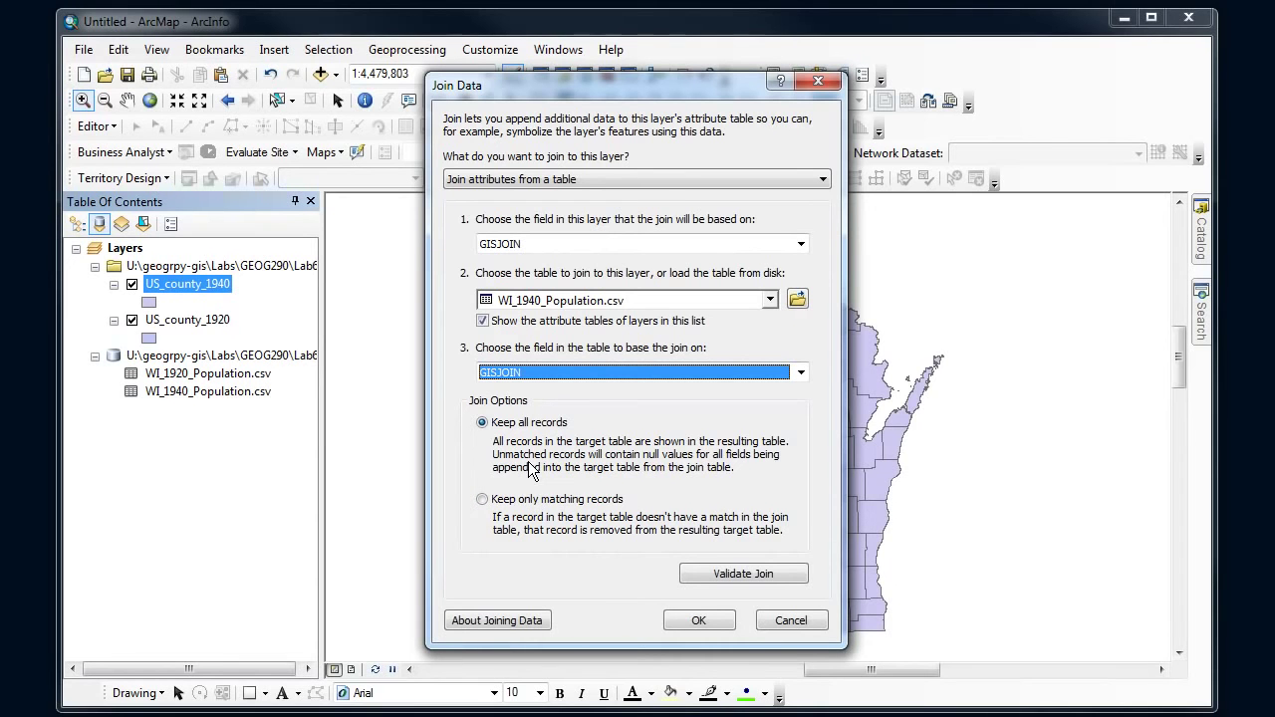
- Validate the join, close the validation report, and apply the join with all records kept
click(721, 572)
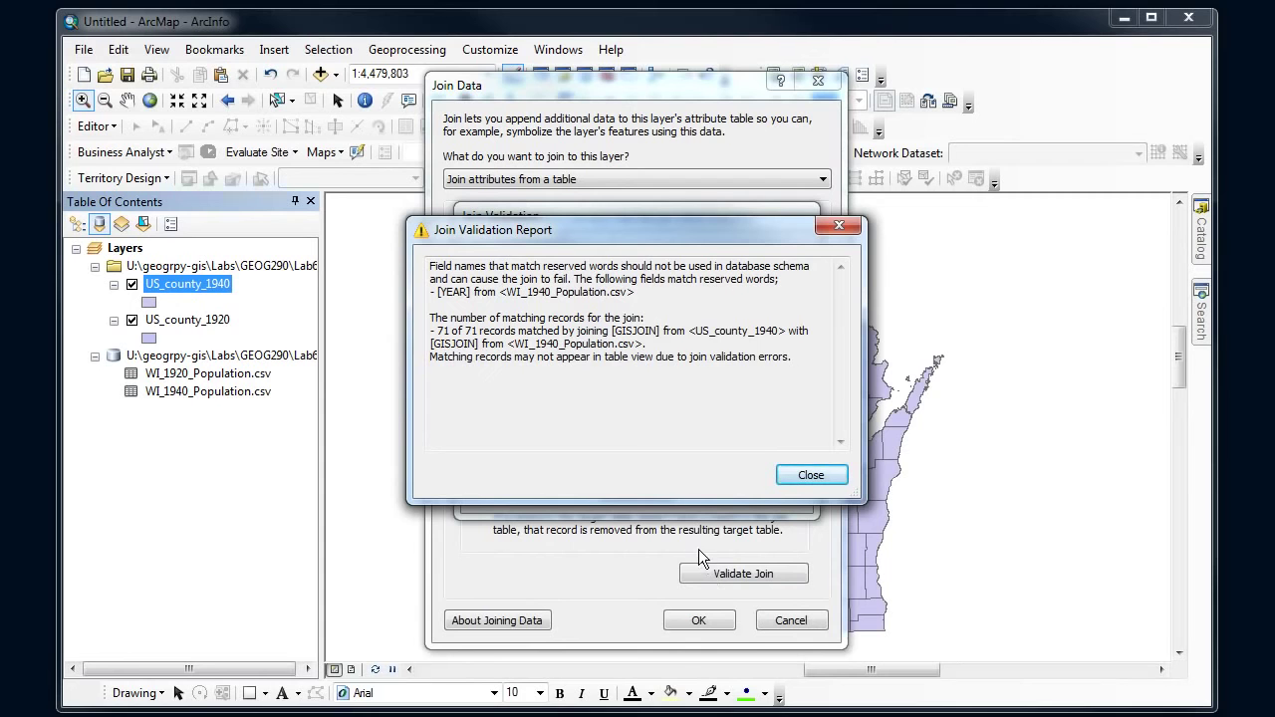
drag(661, 229, 659, 282)
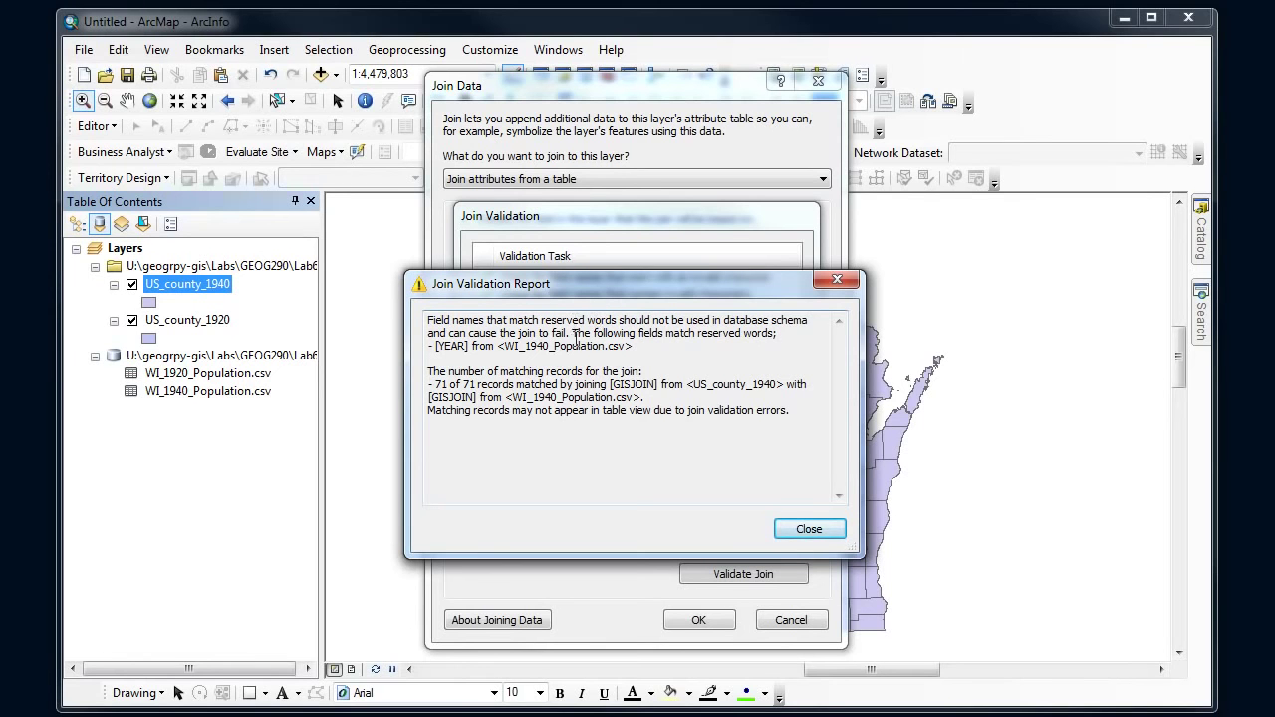
click(801, 529)
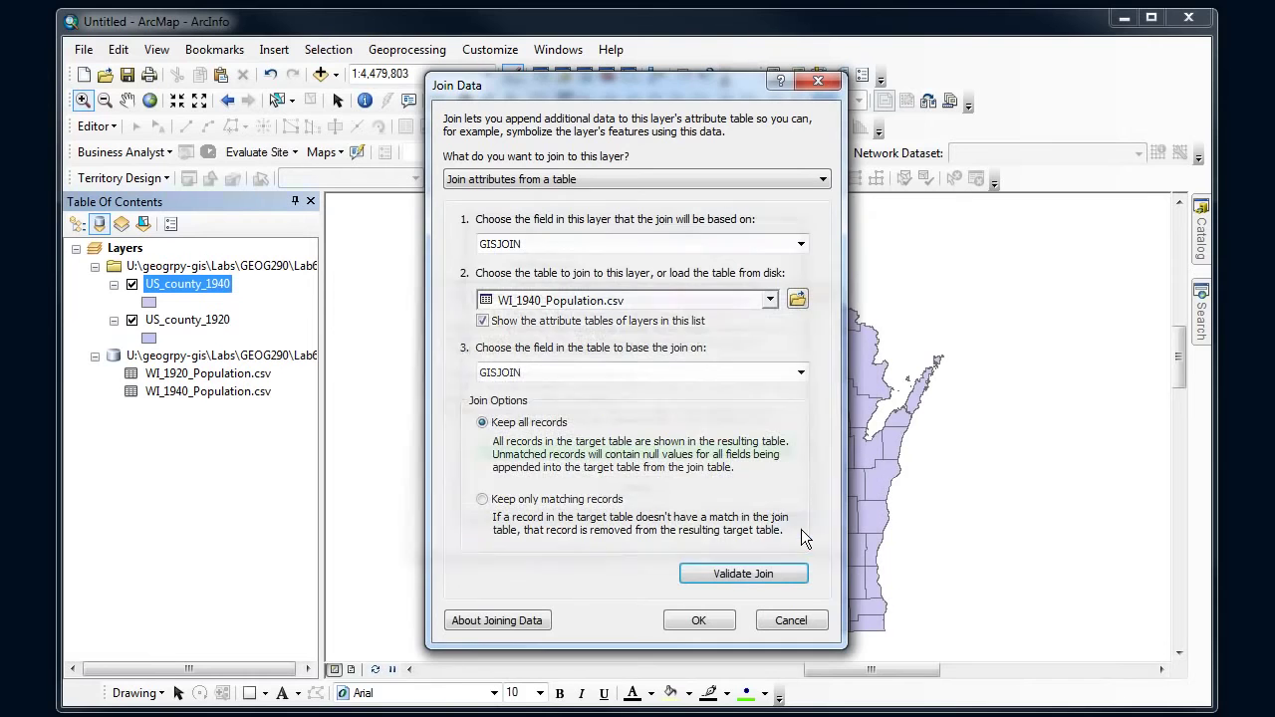
click(698, 621)
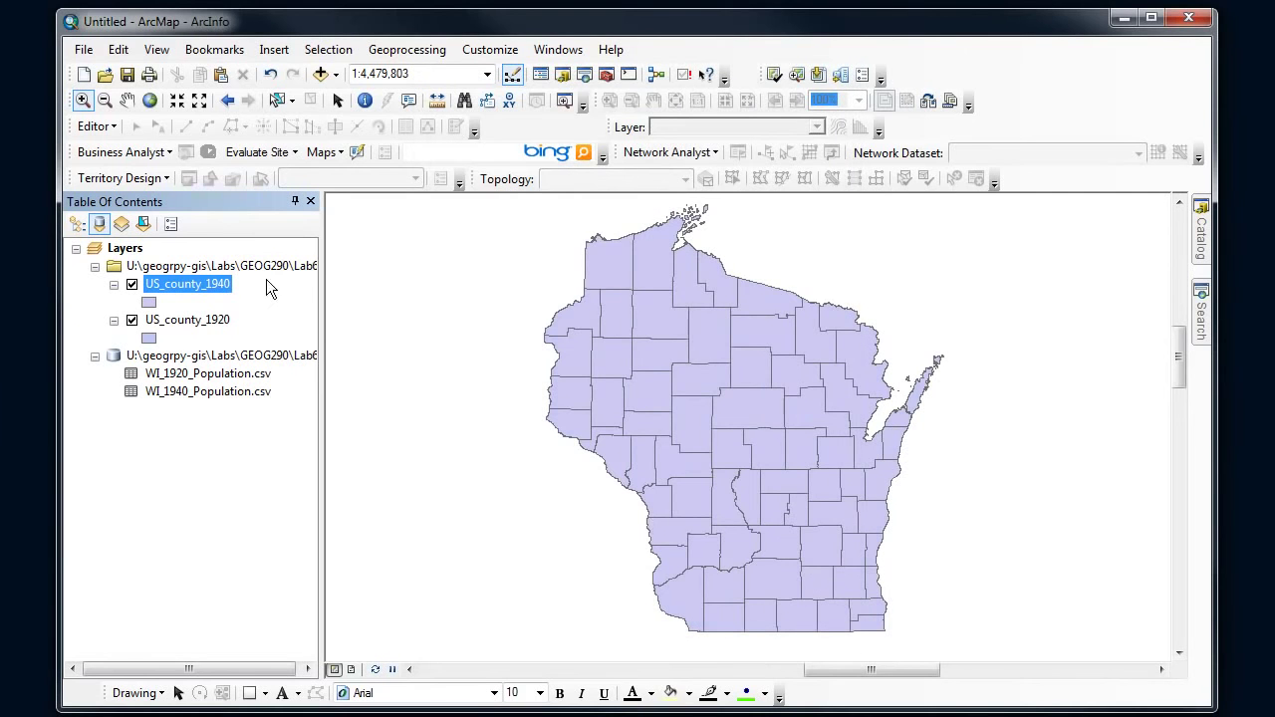
- Check the joined fields, including PopTotal1940, in the US_county_1940 attribute table and close it
right_click(212, 284)
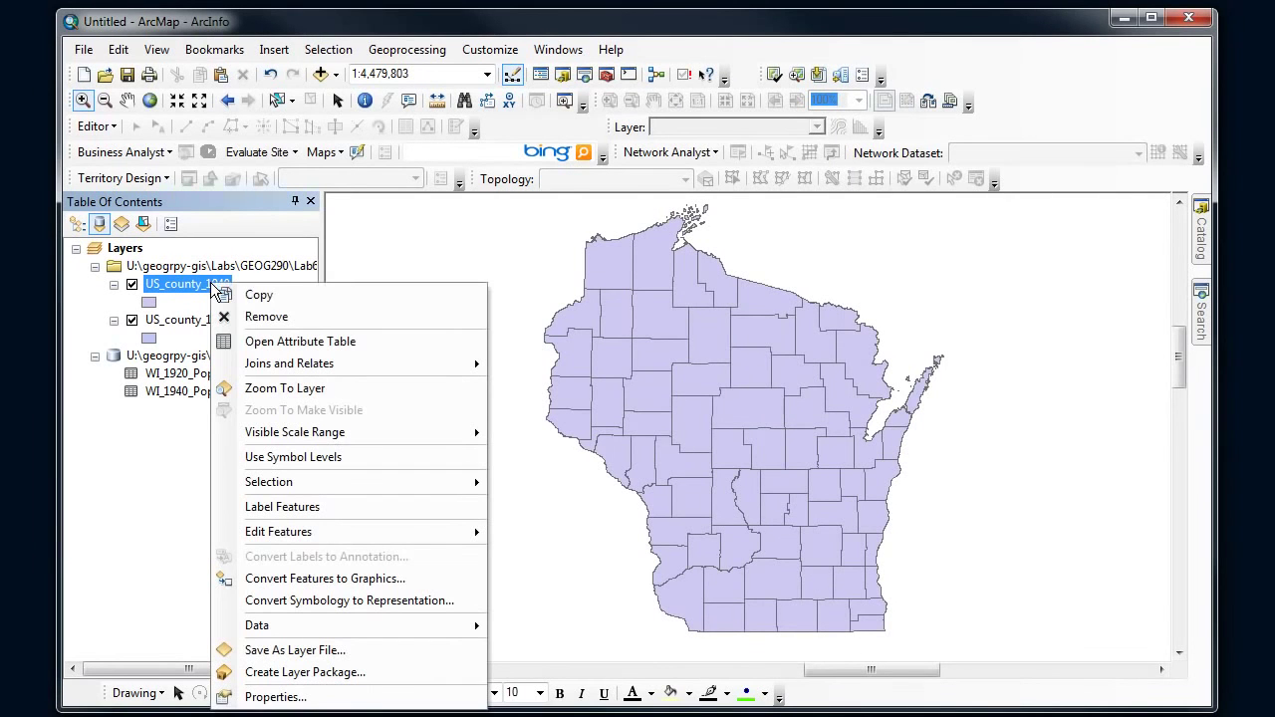
click(273, 337)
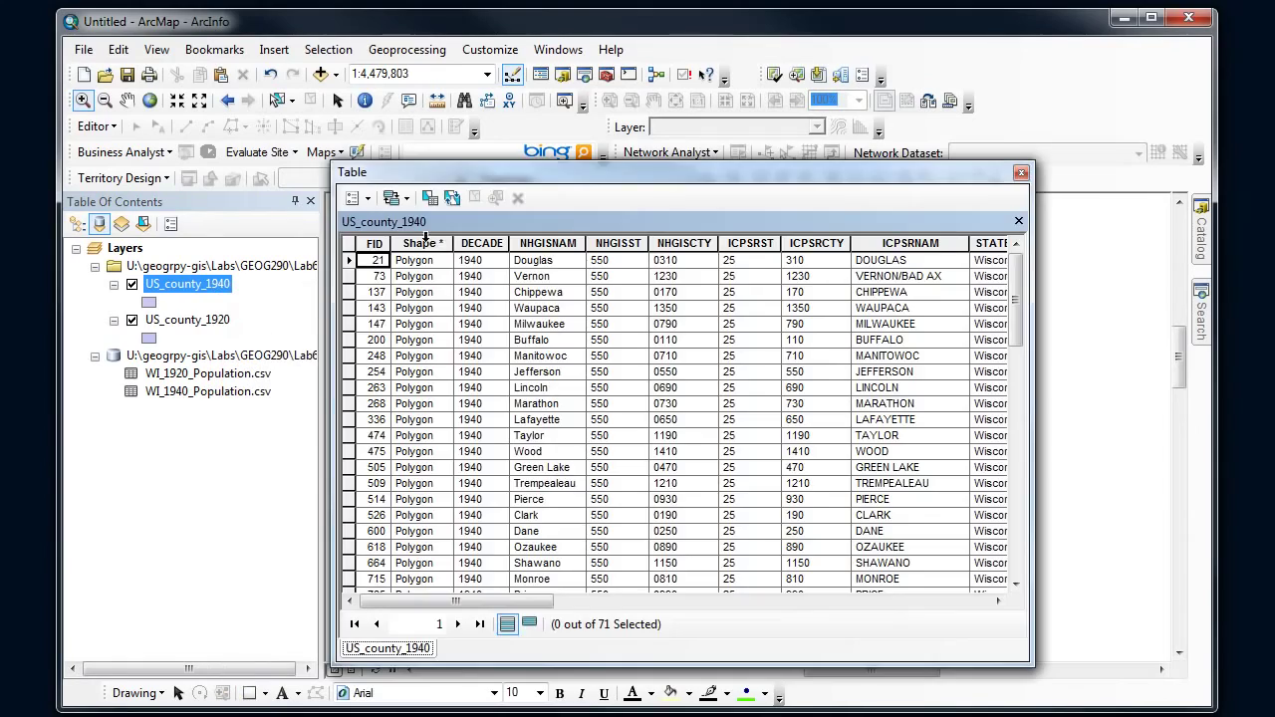
drag(448, 178, 414, 176)
drag(441, 592, 891, 606)
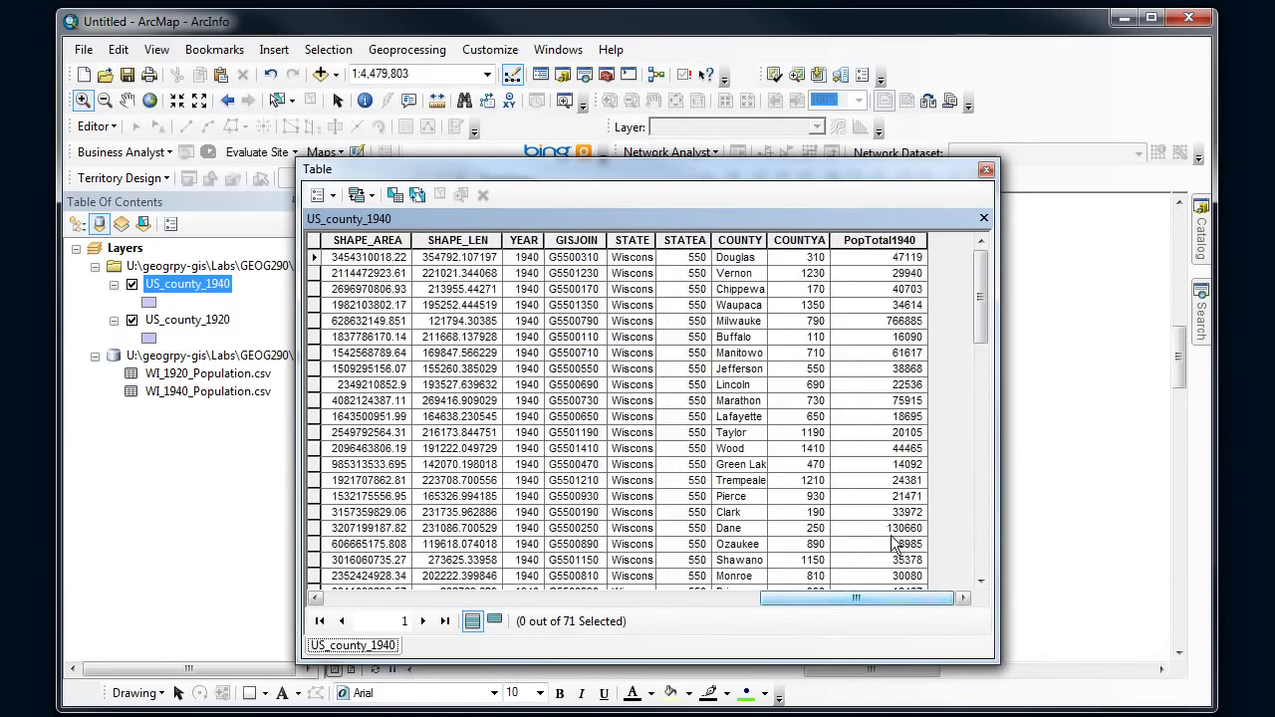
click(702, 242)
click(790, 241)
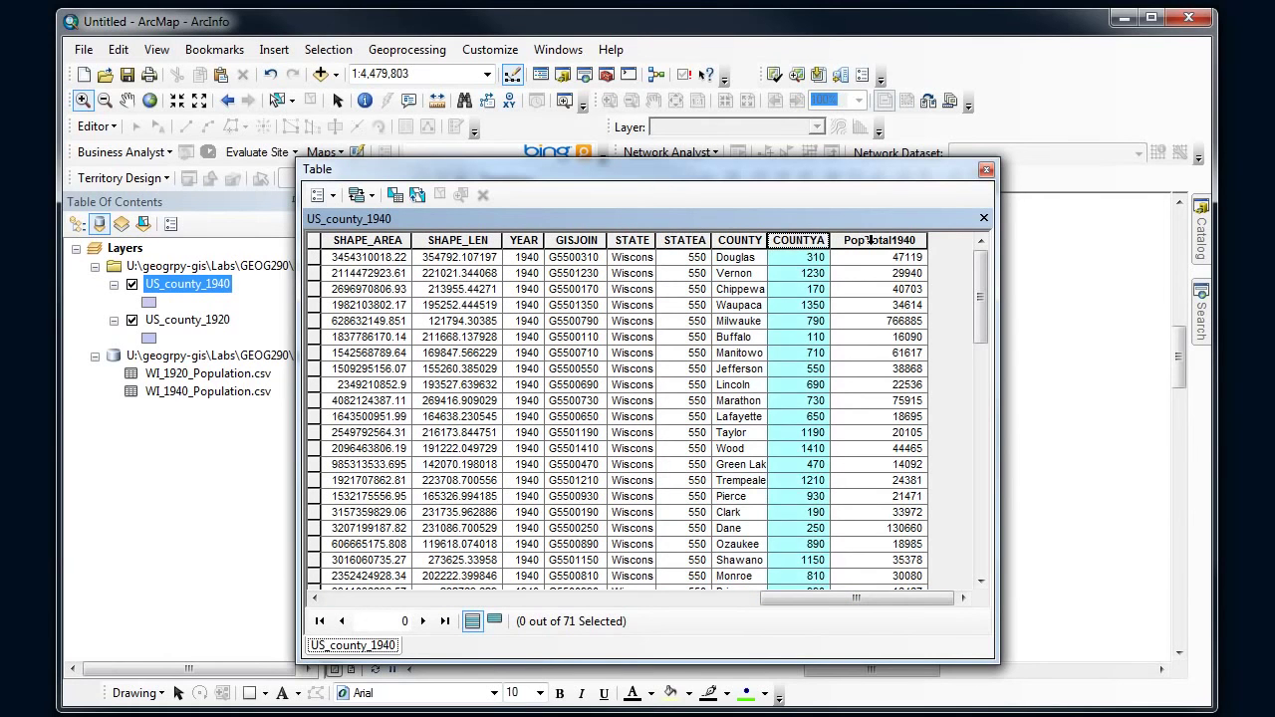
click(871, 240)
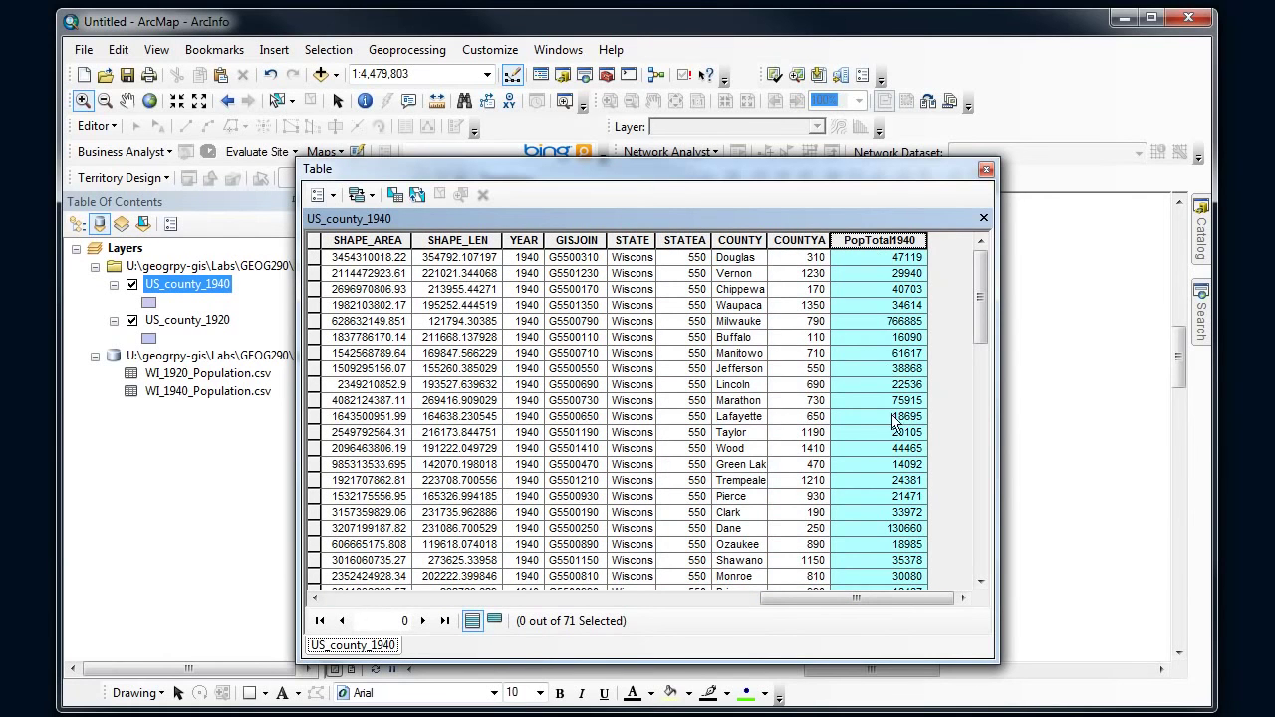
mouse_move(978, 279)
mouse_down()
mouse_move(965, 406)
mouse_move(981, 548)
mouse_move(980, 257)
mouse_up()
click(987, 171)
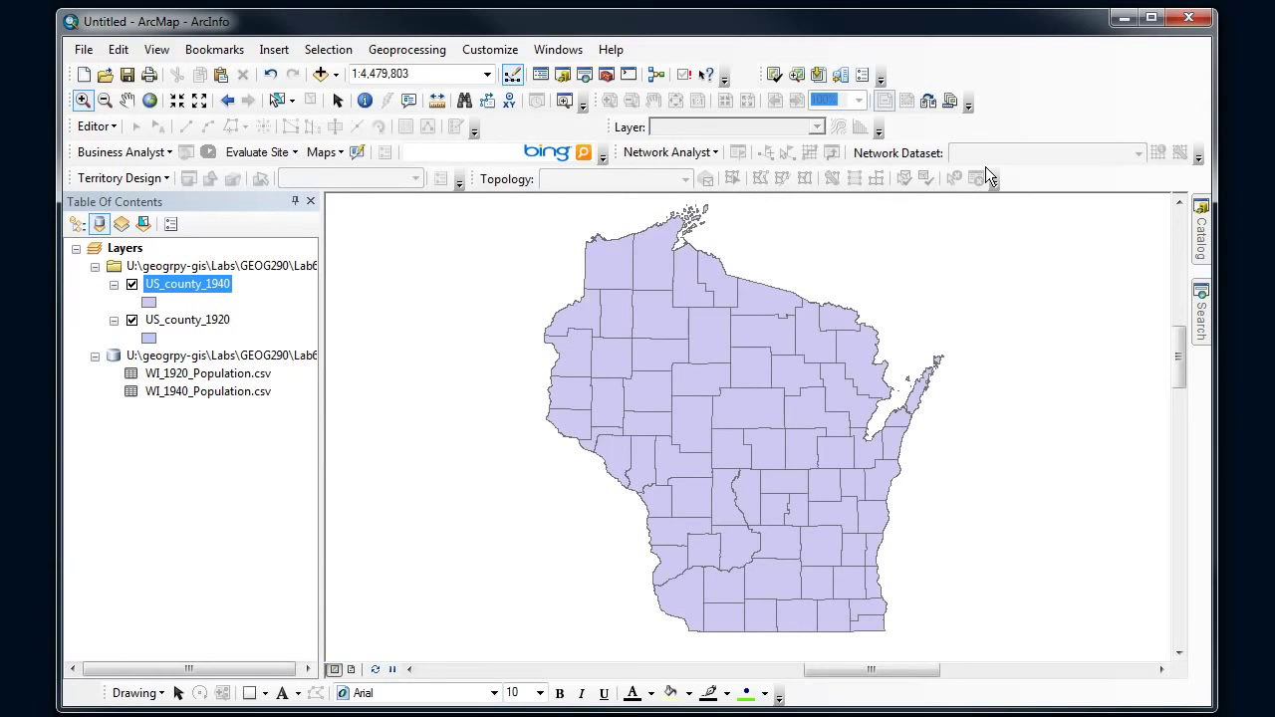
- Symbolize the US_county_1940 layer with graduated colors using PopTotal1940 as the value field, and redraw it on the map
right_click(202, 285)
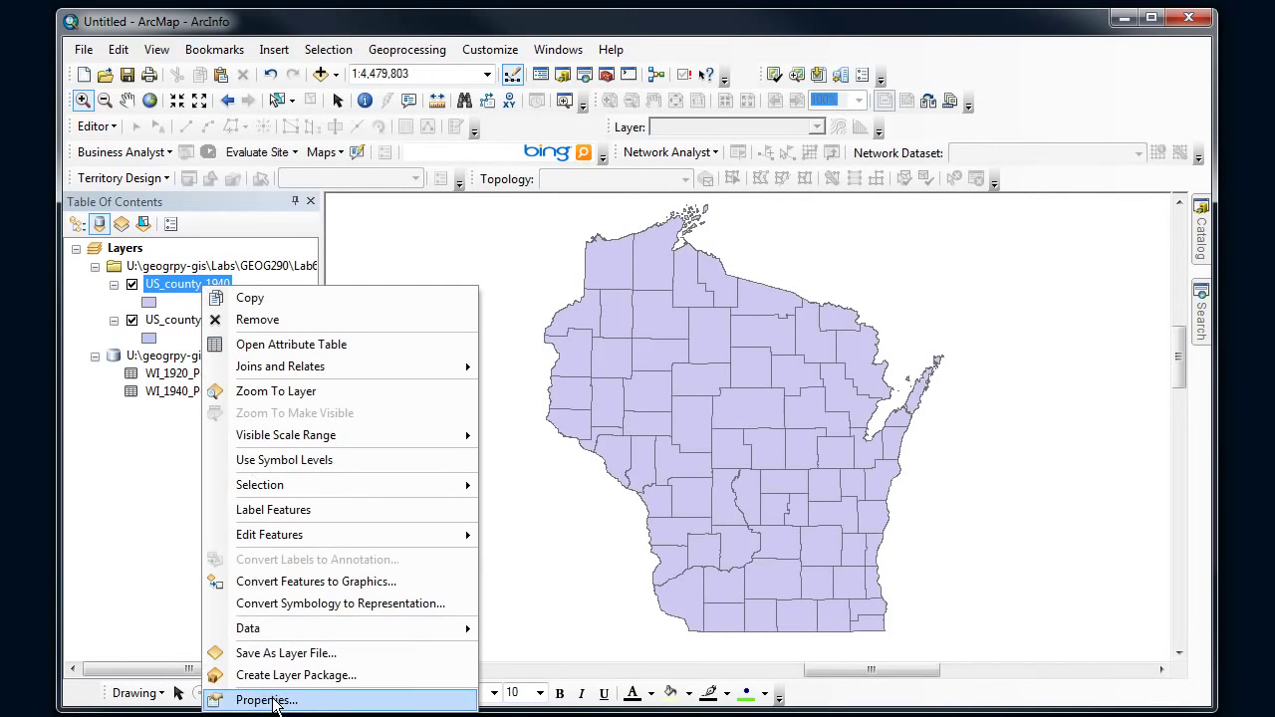
click(257, 694)
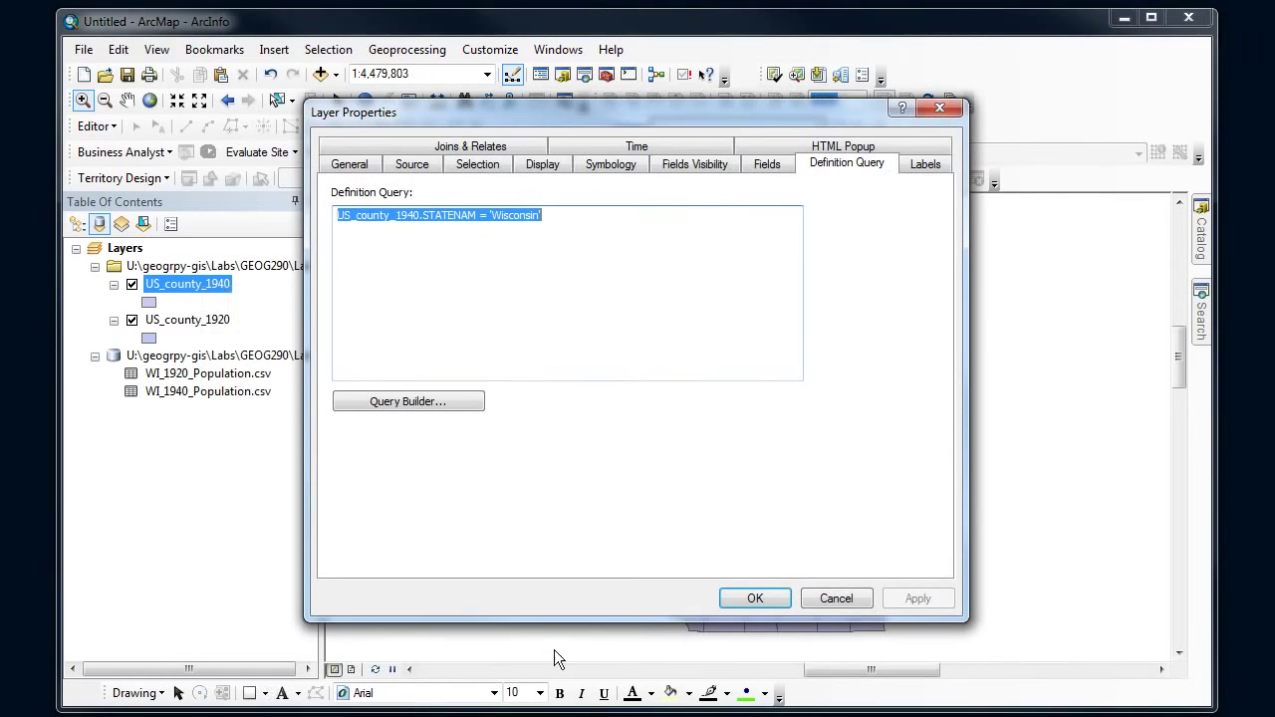
click(622, 163)
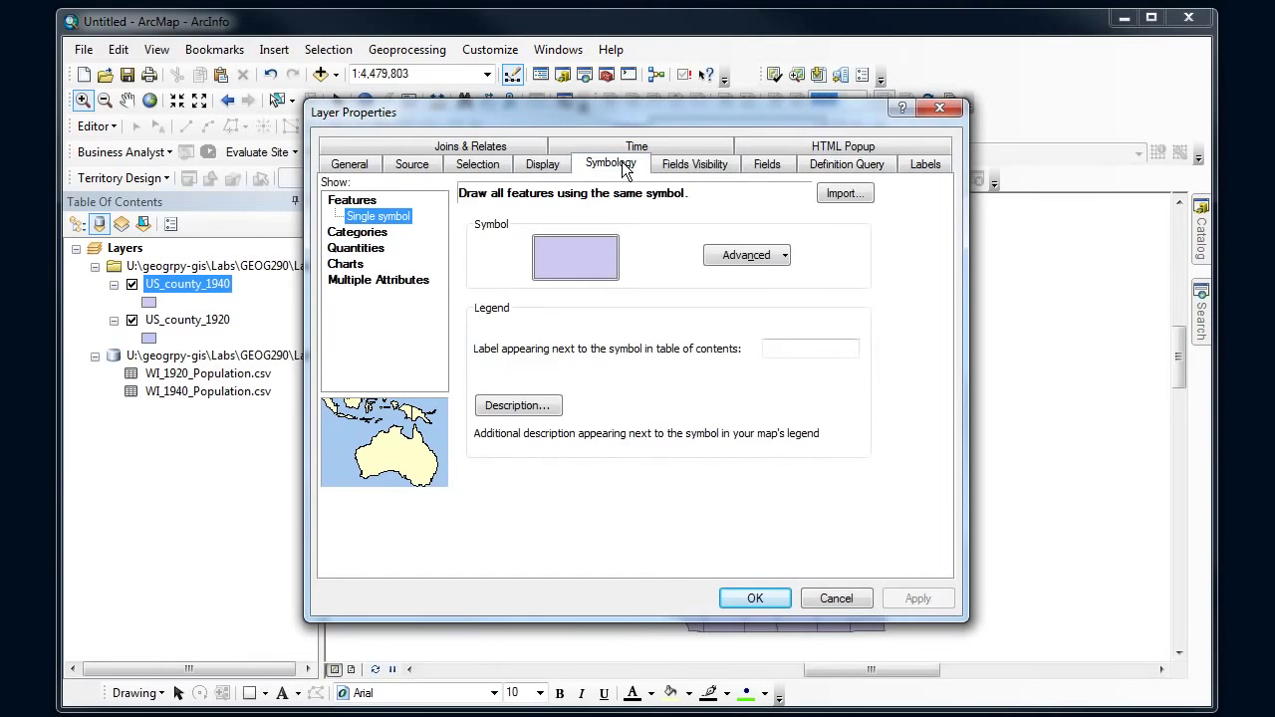
click(359, 233)
click(370, 280)
click(673, 235)
click(589, 409)
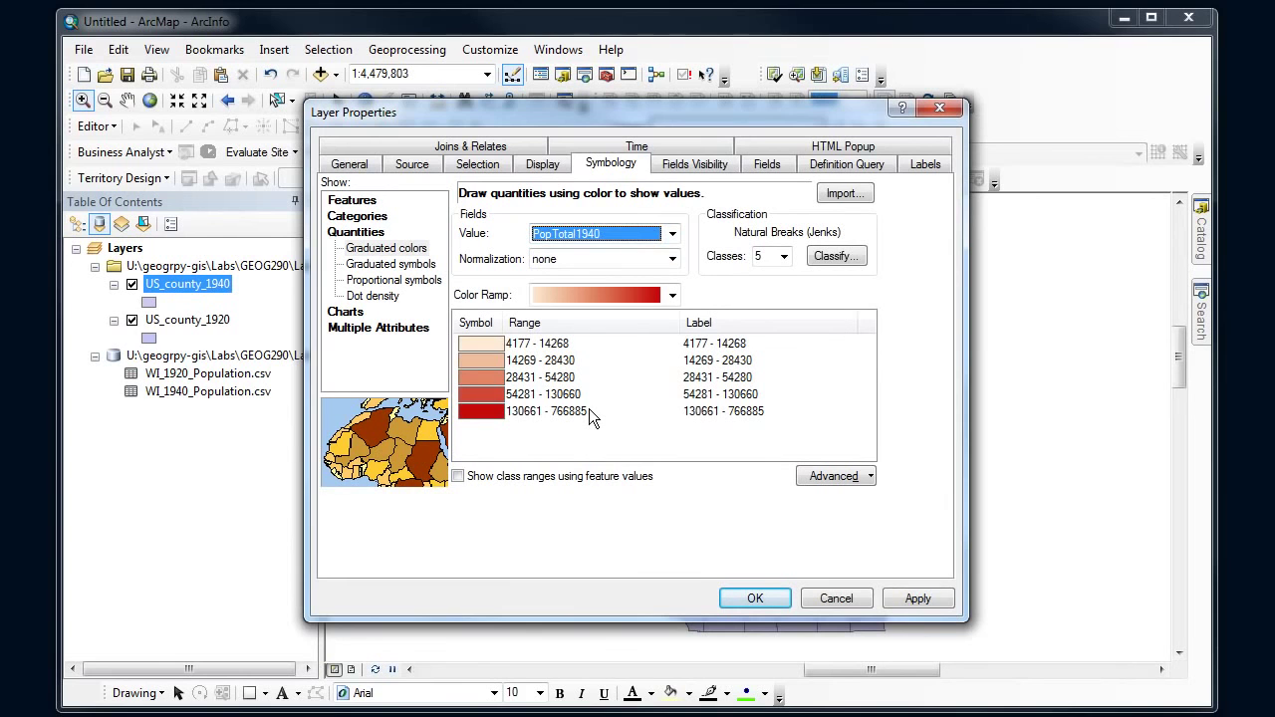
click(910, 604)
click(763, 600)
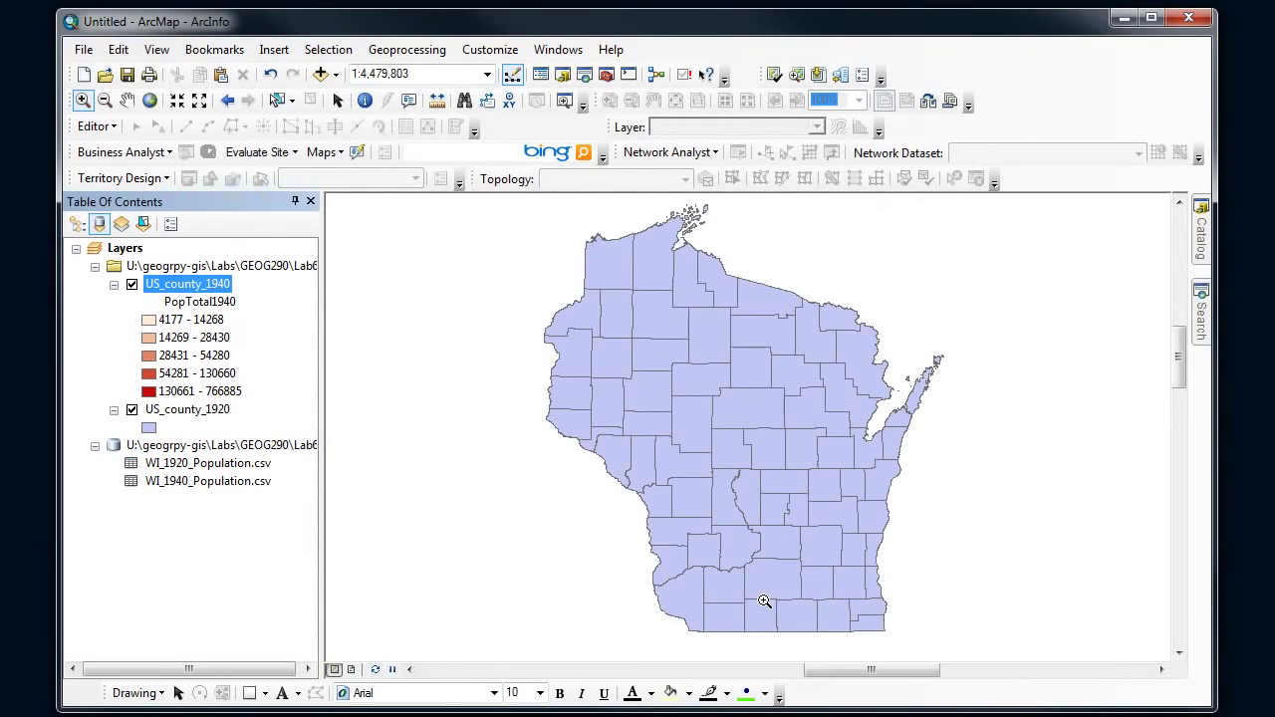
click(130, 285)
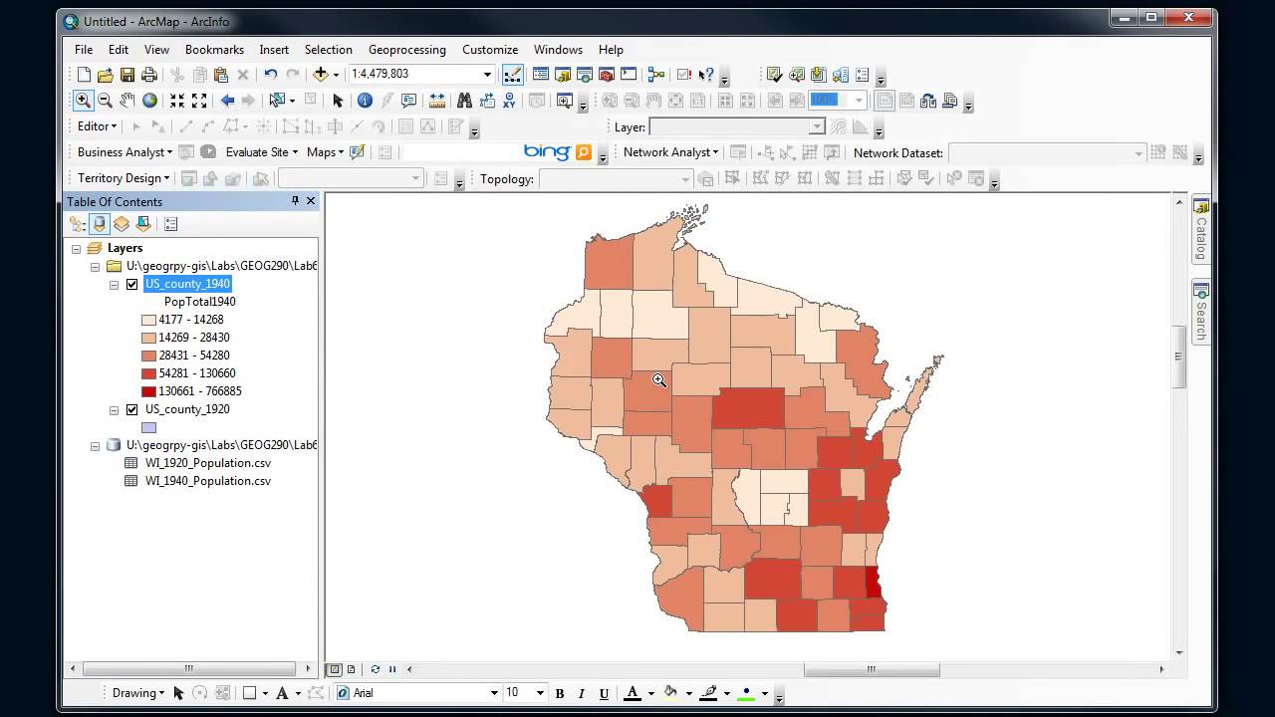